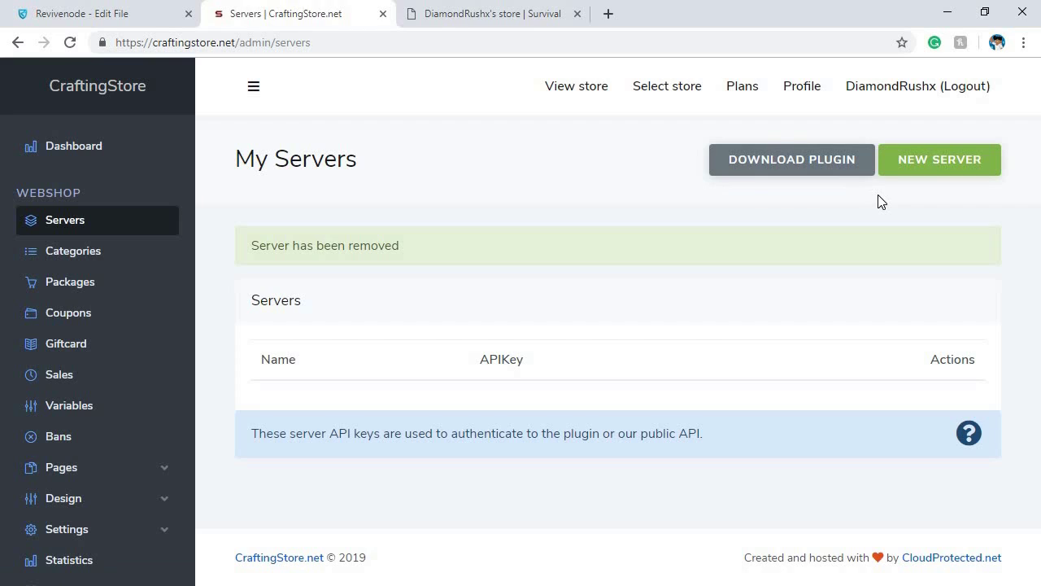
Create a server named Squad with the Minecraft Plugin connection type and select its generated API key
left_click(939, 163)
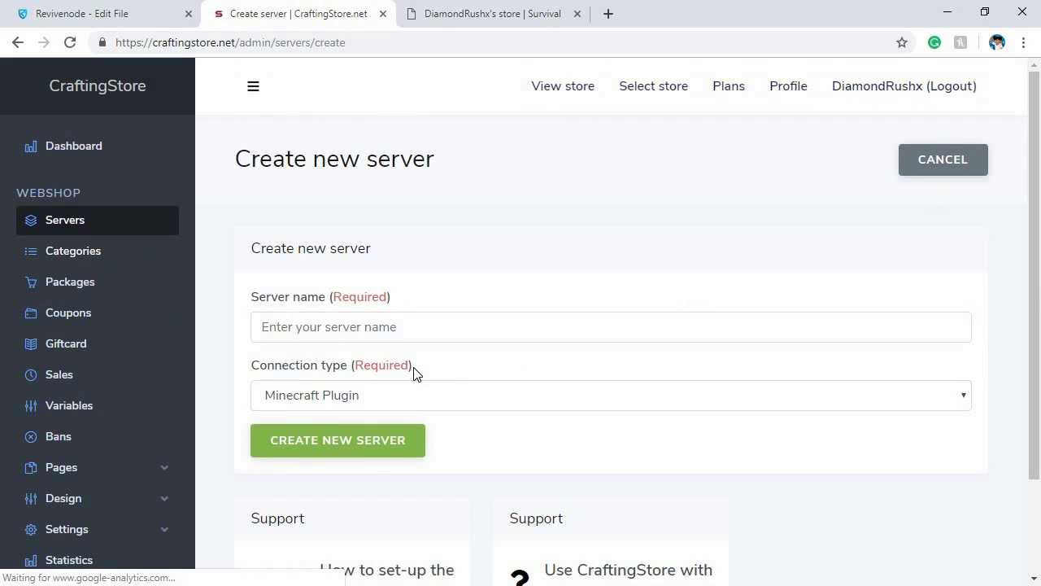
left_click(414, 328)
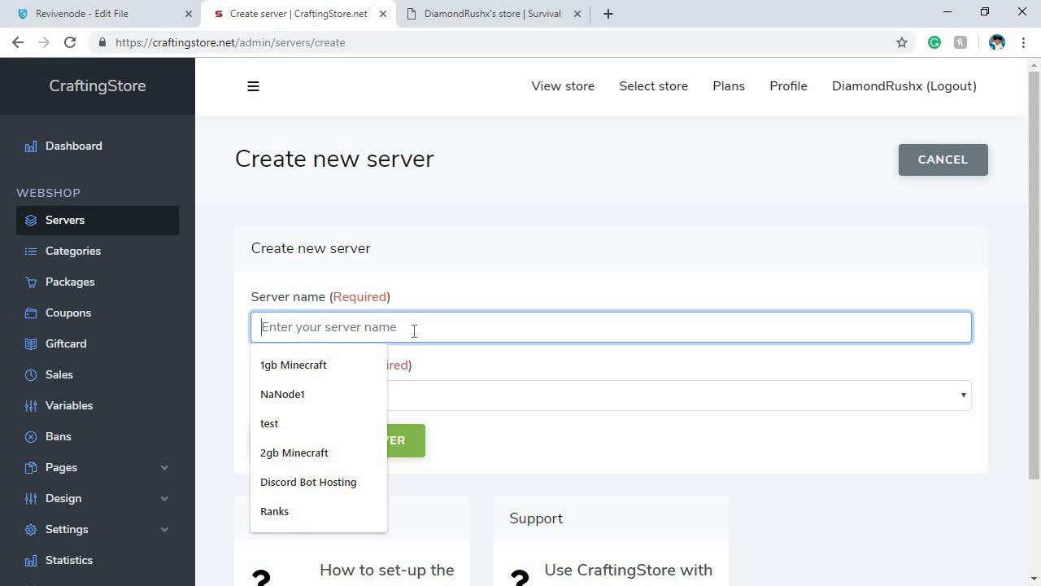
type("Squad")
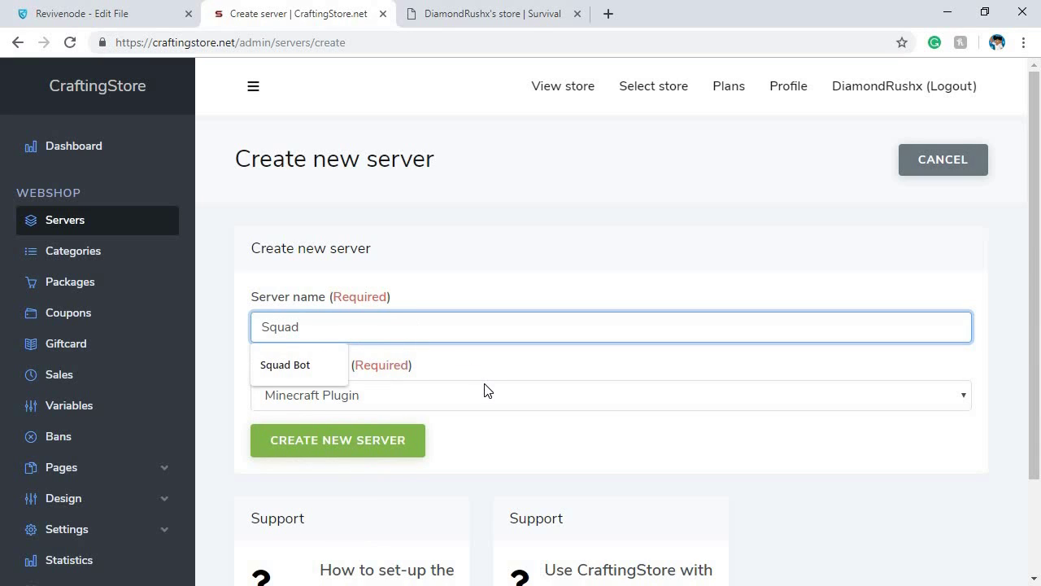
left_click(484, 388)
left_click(295, 419)
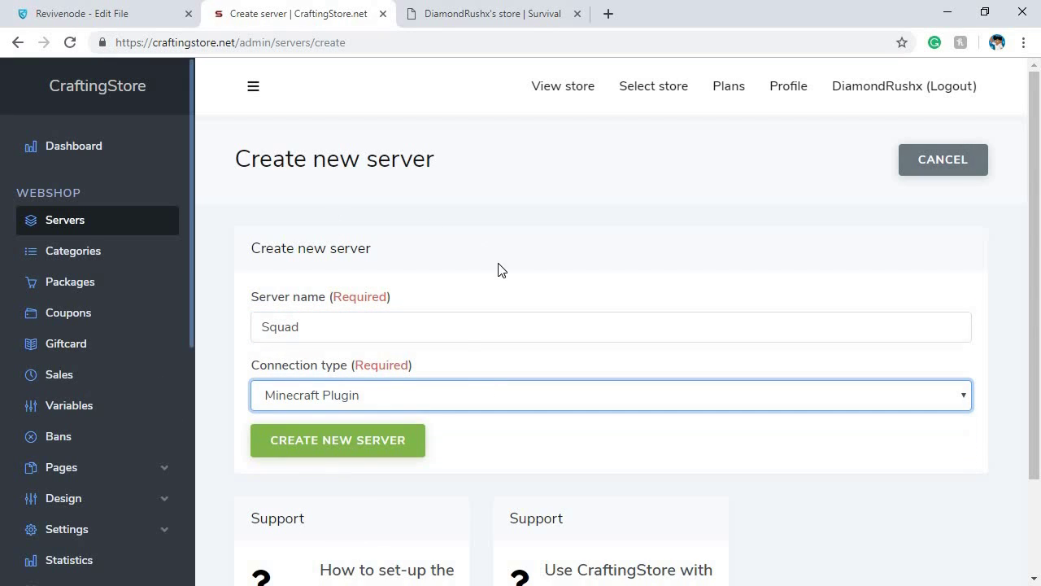
scroll(461, 348, "down", 2)
left_click(355, 318)
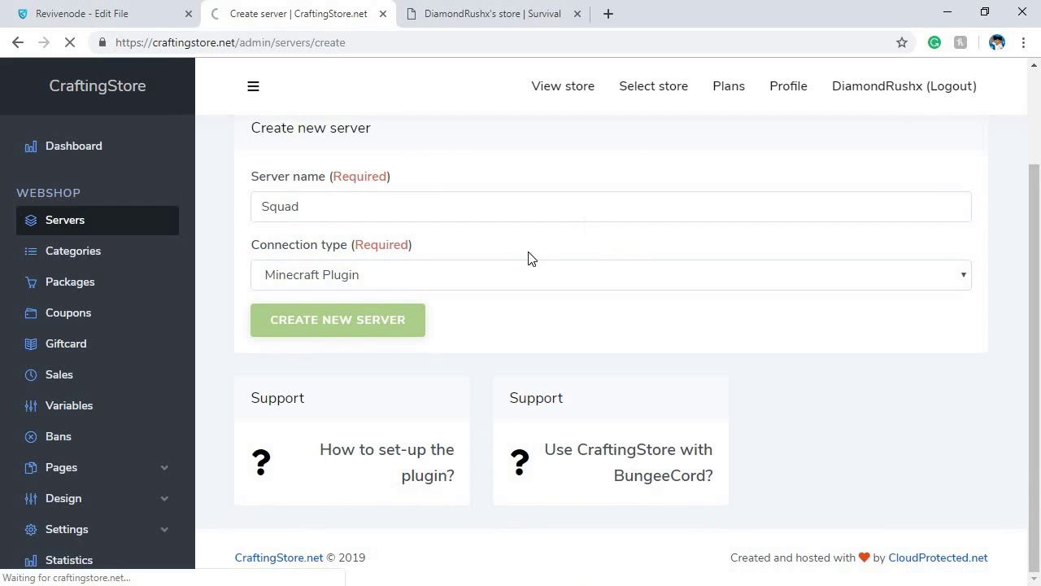
left_click_drag(683, 411, 290, 371)
key("ctrl+c")
Paste the Squad API key into the api-key line of config.yml and save the file
left_click(116, 9)
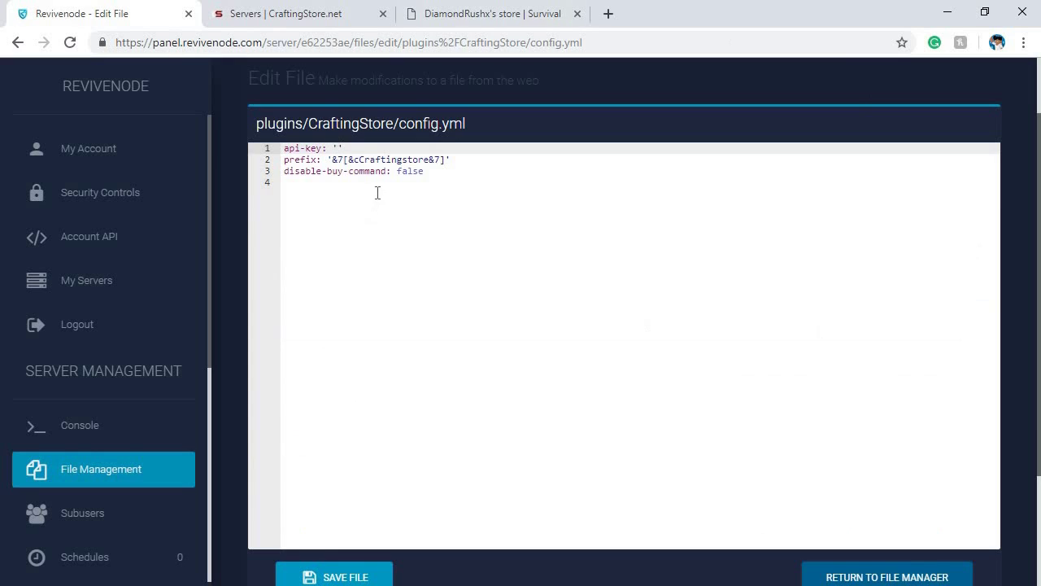
key("ctrl+v")
scroll(391, 260, "down", 1)
scroll(377, 263, "up", 1)
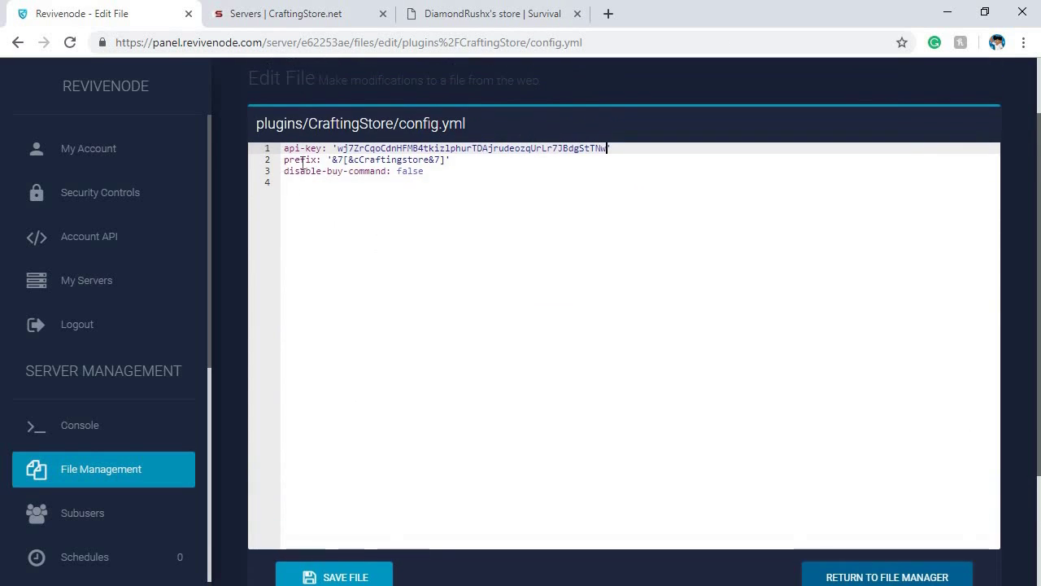
left_click_drag(448, 160, 322, 169)
left_click(421, 169)
left_click_drag(422, 177, 393, 174)
left_click(322, 576)
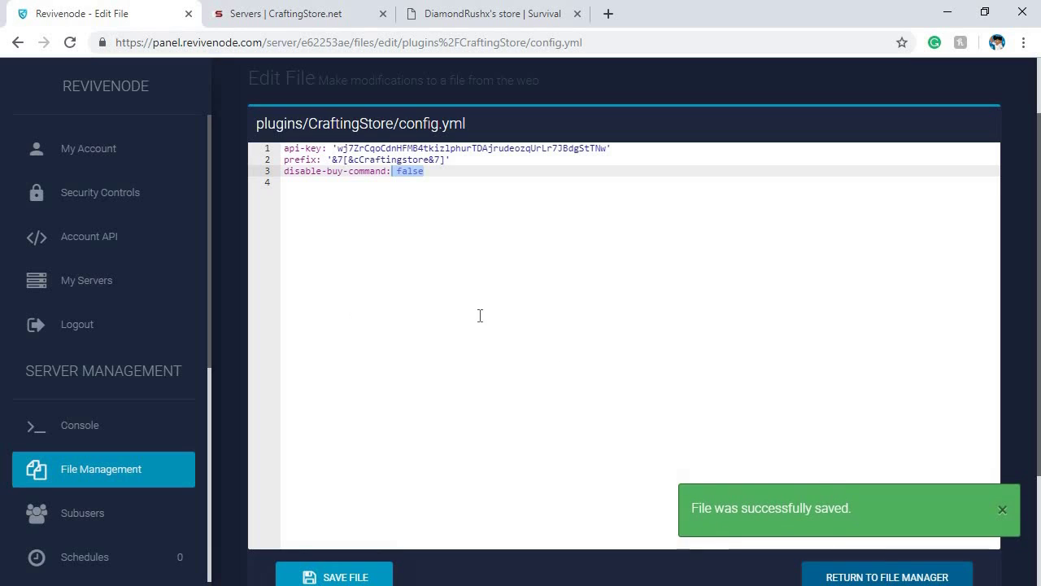
Start a new category in Categories and name it Gamemode
left_click(257, 16)
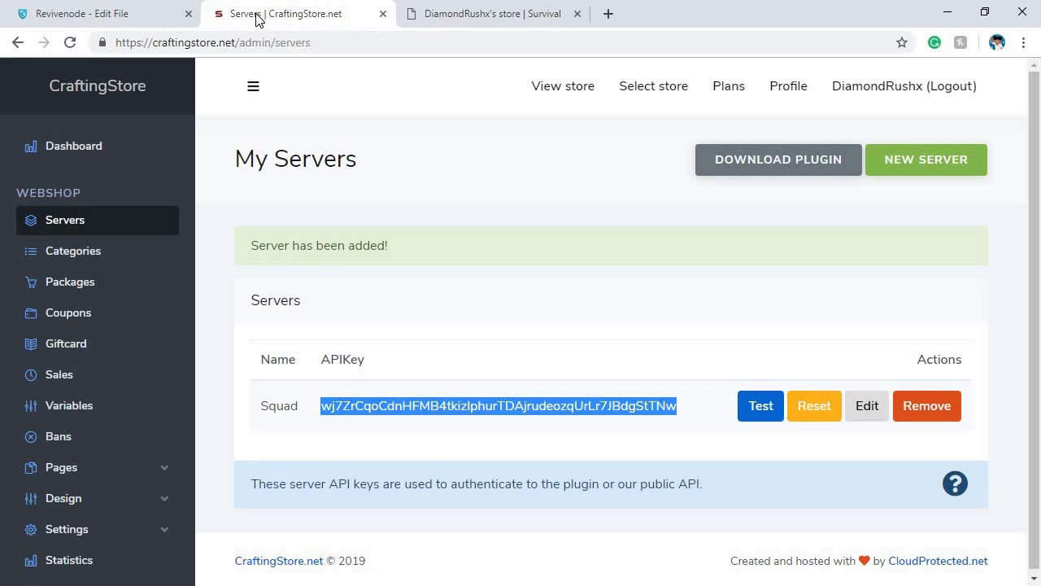
left_click(113, 260)
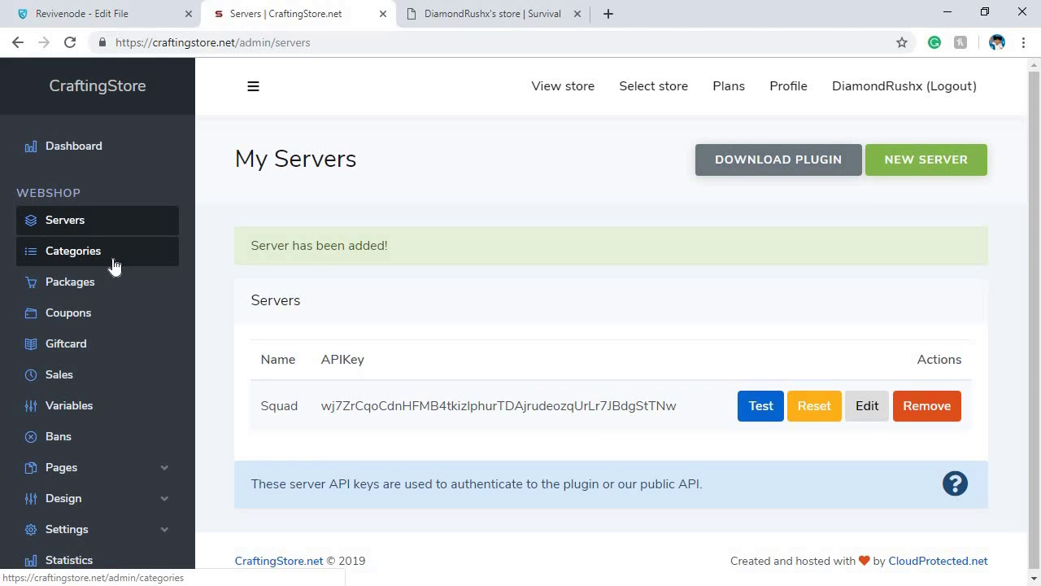
left_click(113, 265)
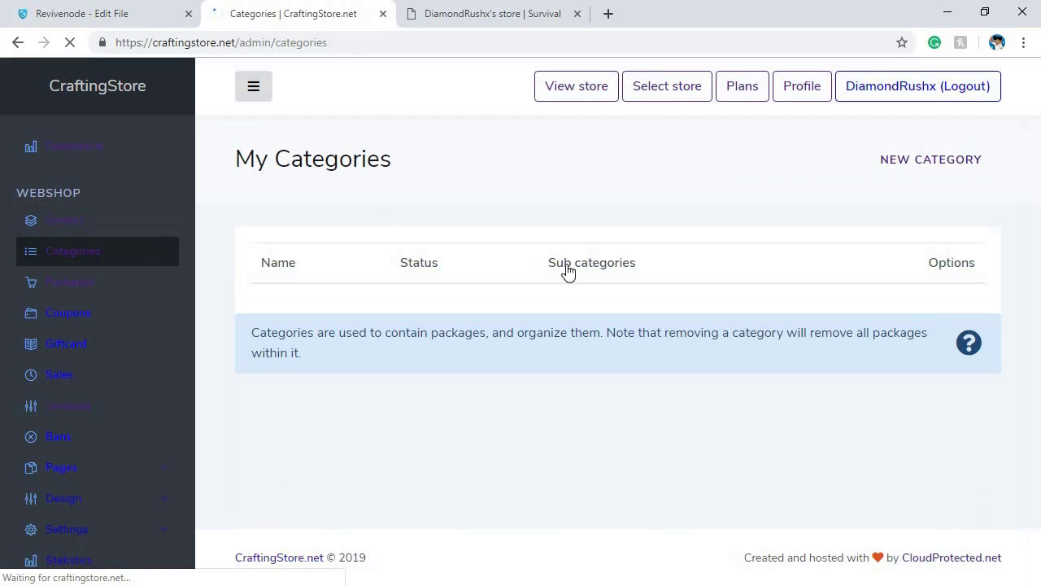
left_click(925, 176)
left_click(391, 283)
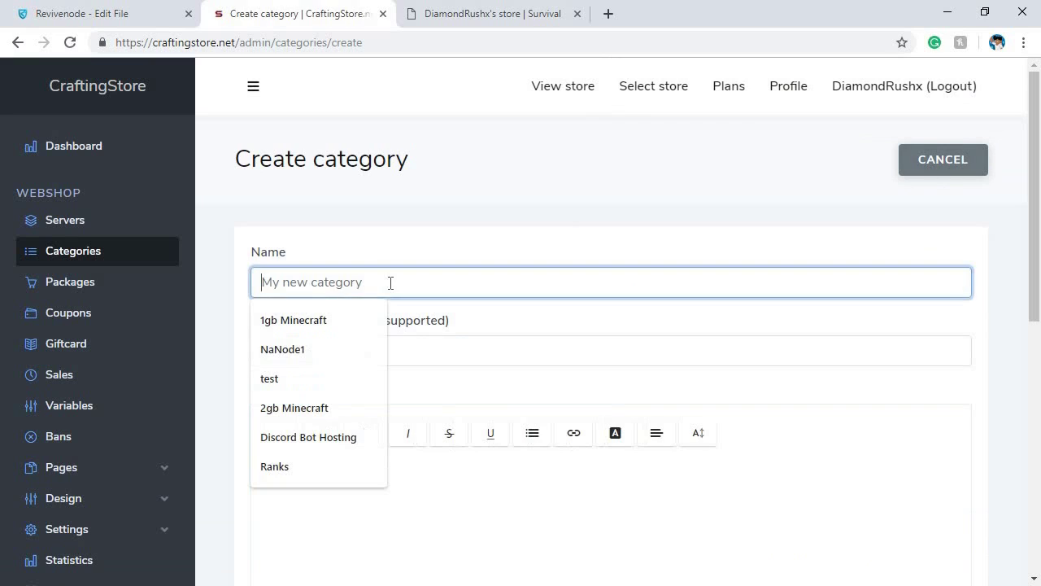
type("Gamemode")
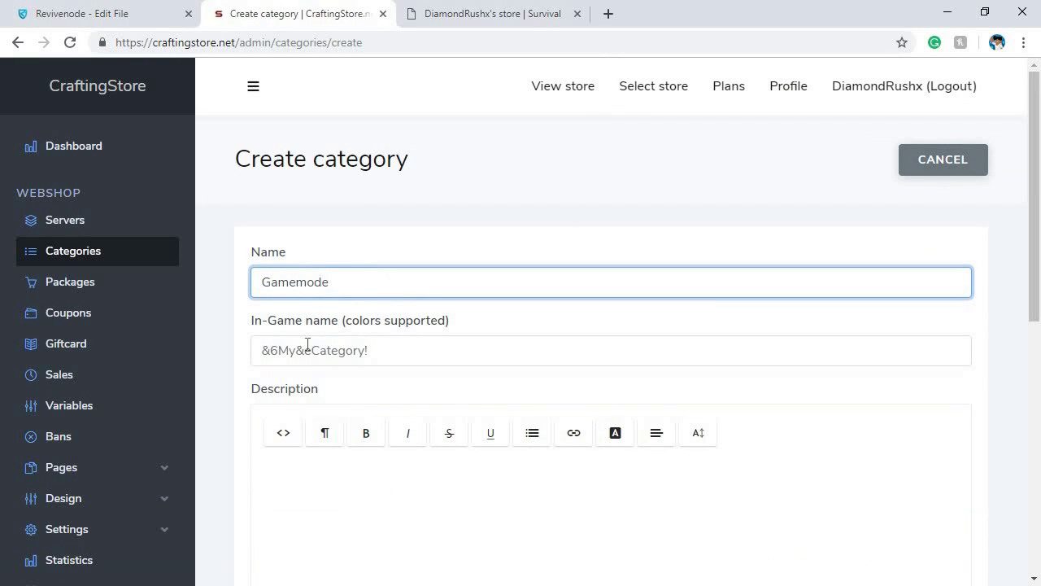
Give the category in-game name &bGamemode and description 'Change your gamemode.', then create it
left_click(343, 342)
type("&bGamemode")
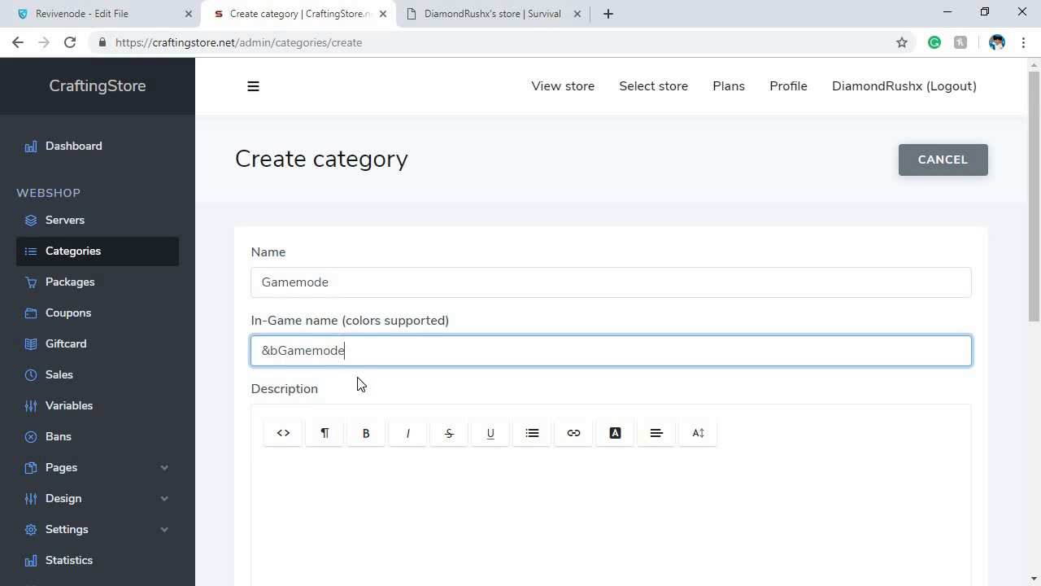
scroll(361, 423, "down", 1)
left_click(360, 423)
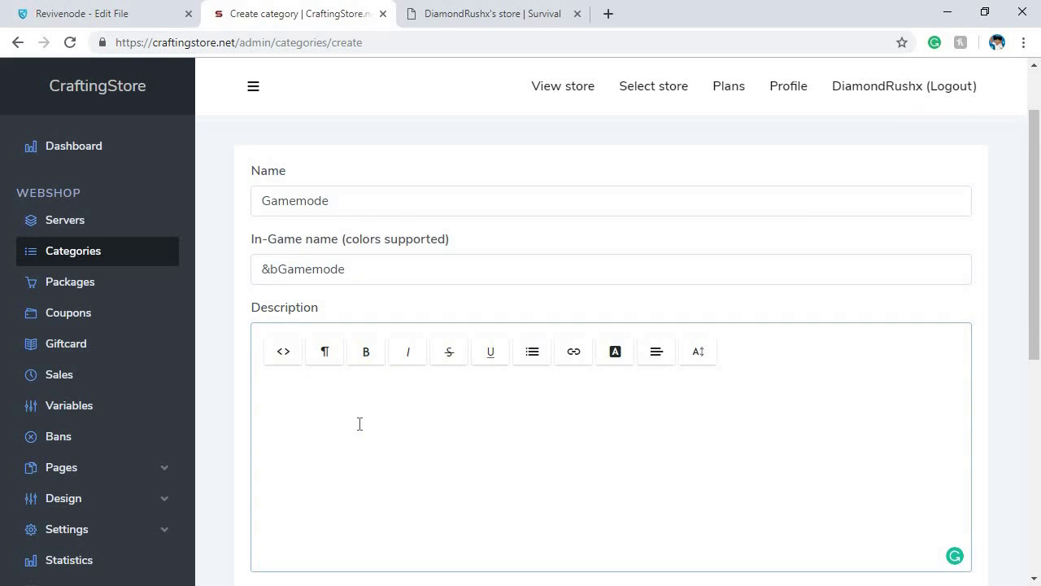
type("Change your gamemode.")
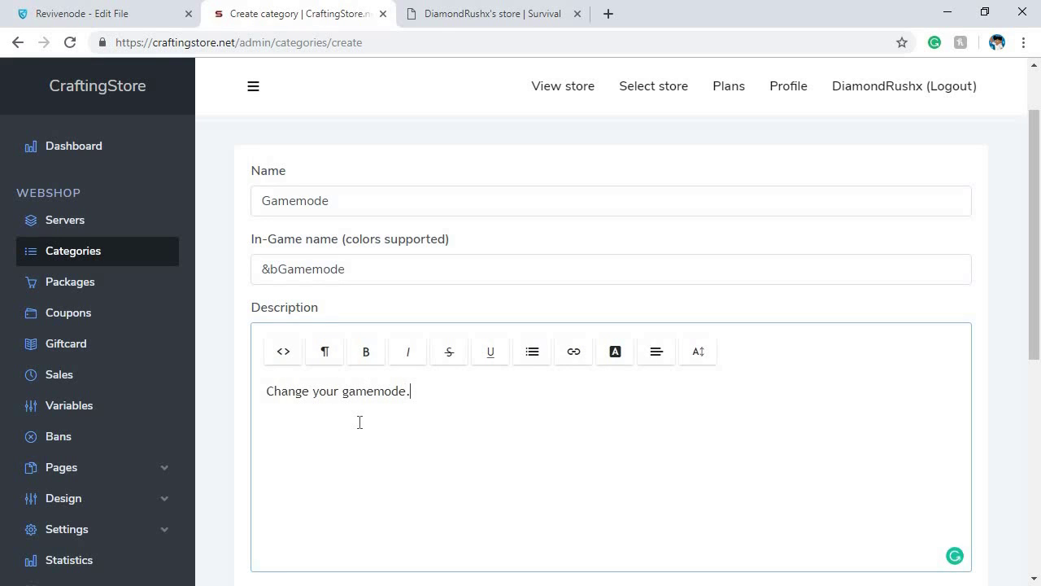
scroll(359, 423, "down", 4)
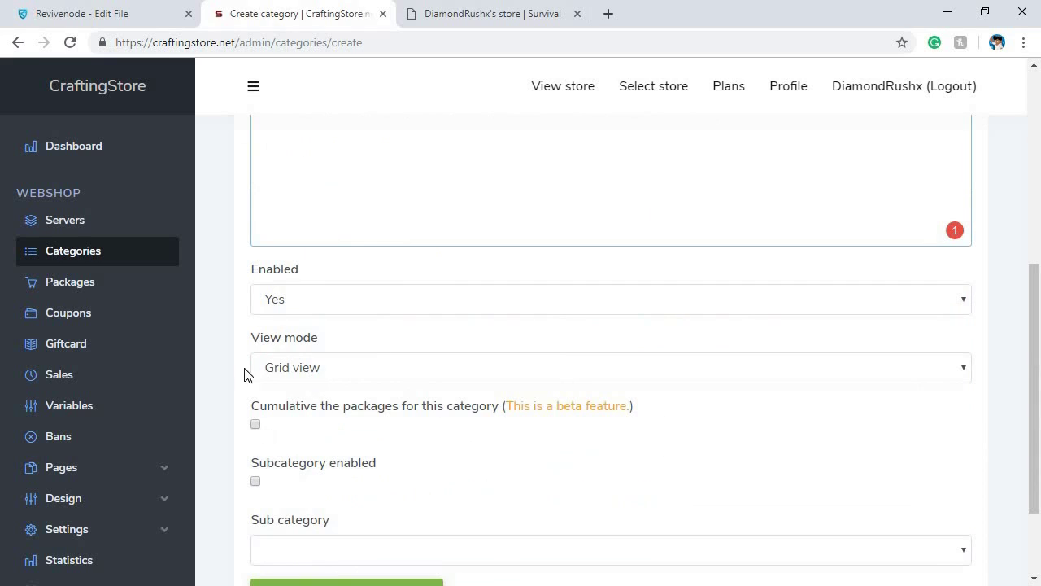
scroll(488, 362, "down", 2)
left_click(363, 470)
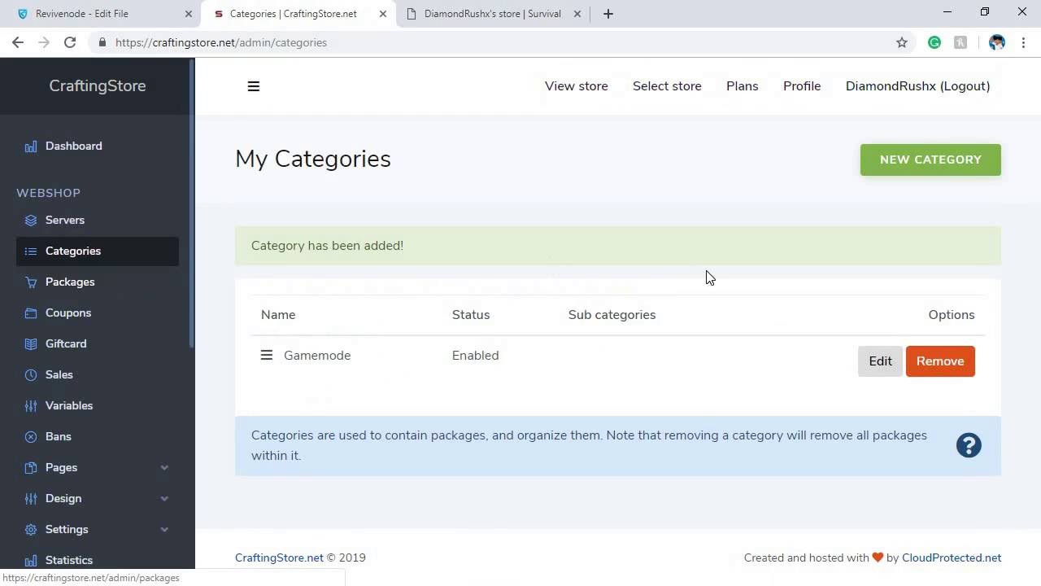
Start a new package named Survival with description 'Change your game mode to survival.'
left_click(78, 280)
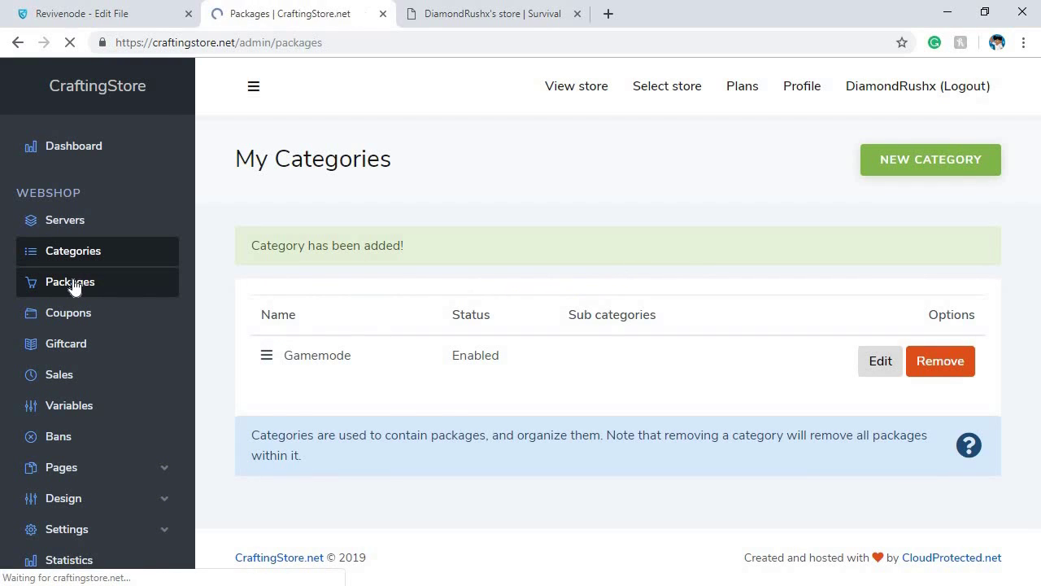
left_click(892, 171)
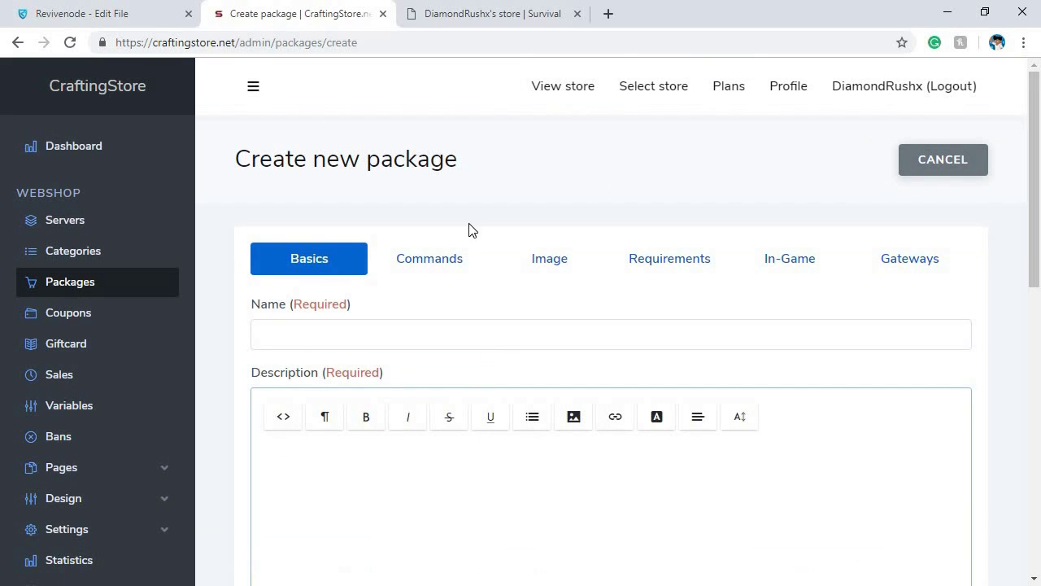
left_click(303, 331)
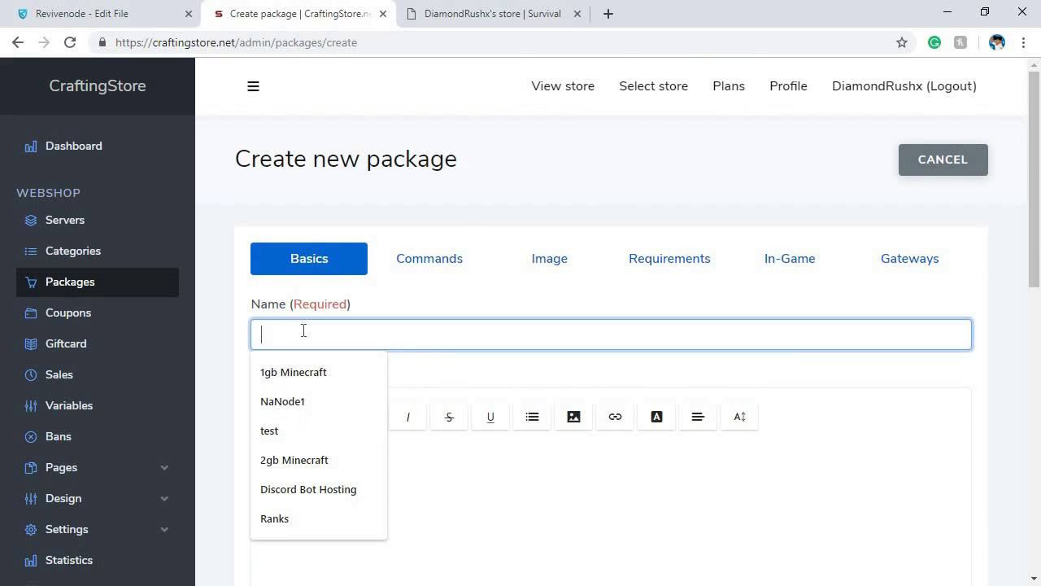
type("Survival")
scroll(342, 366, "down", 2)
left_click(346, 371)
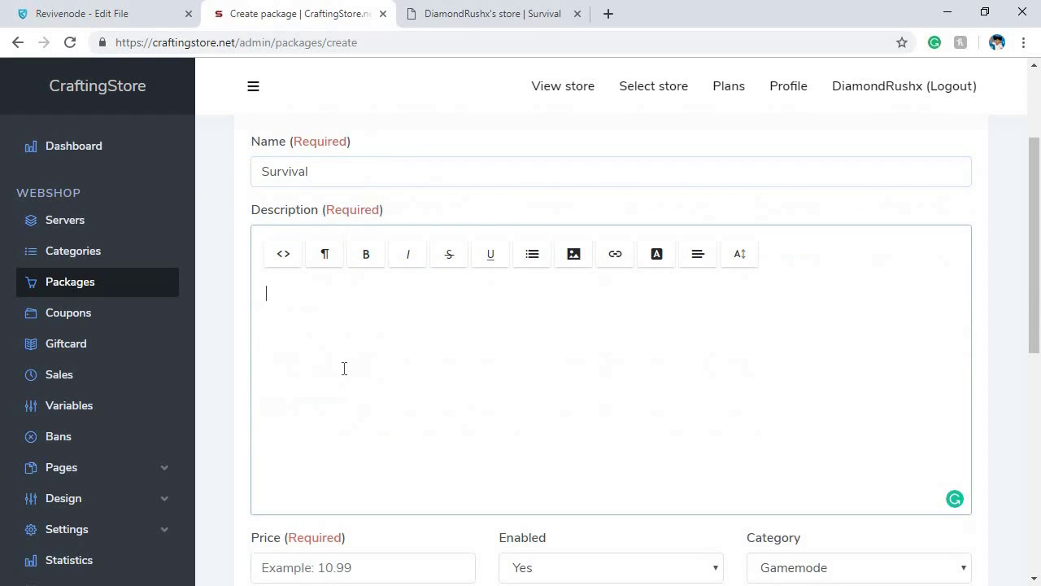
type("Change your gamemmode ")
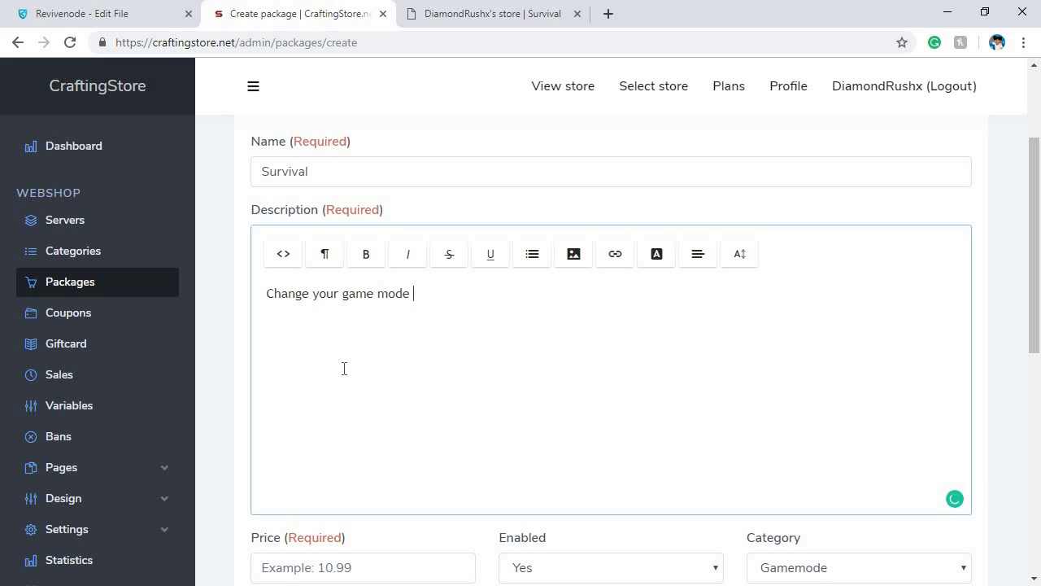
type("to survival.")
Set the package price to 0.00, in the Gamemode category, with One time payment
scroll(488, 420, "down", 1)
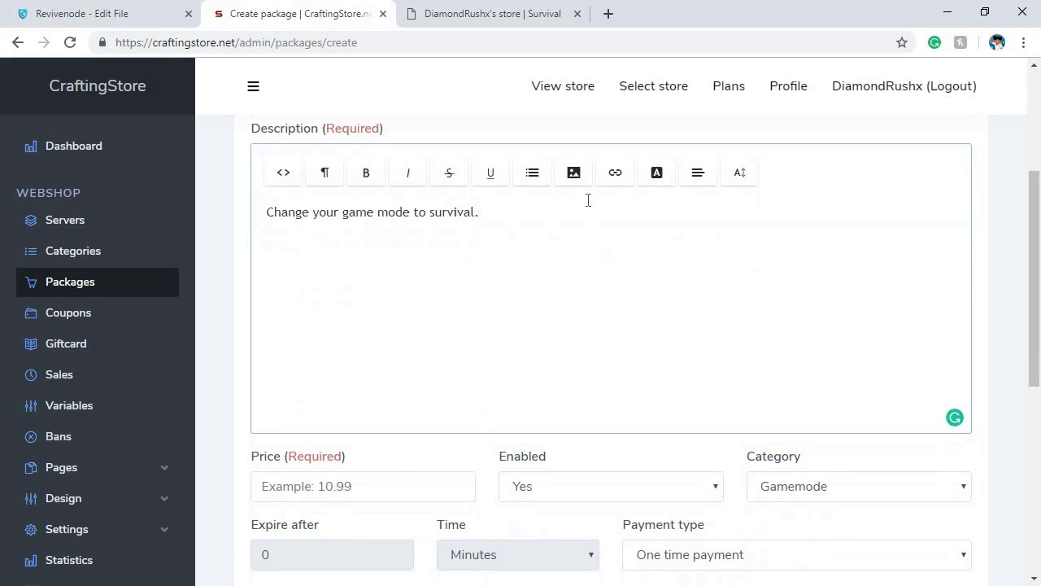
scroll(293, 175, "down", 1)
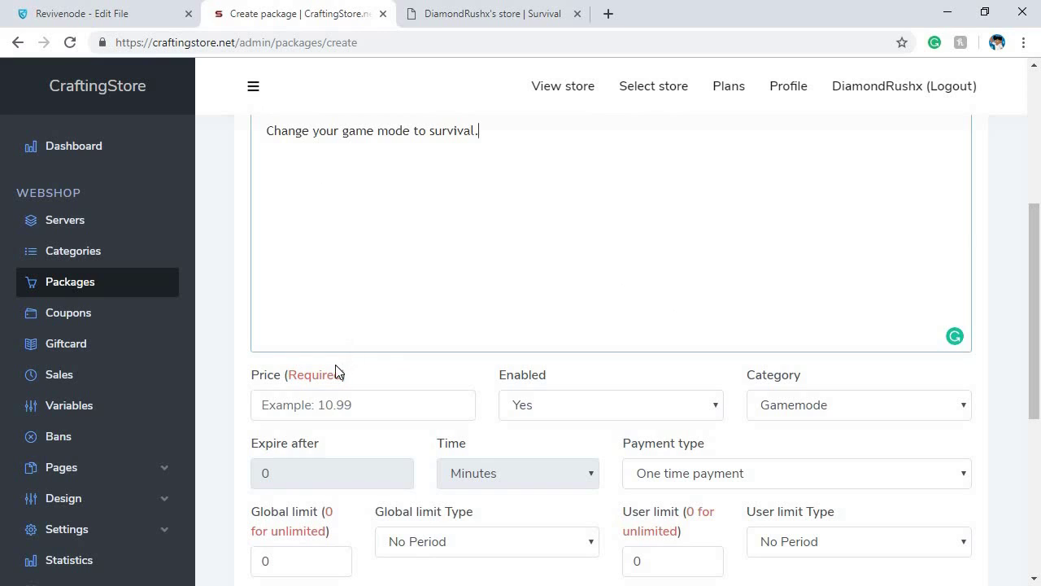
scroll(570, 379, "down", 1)
left_click(318, 322)
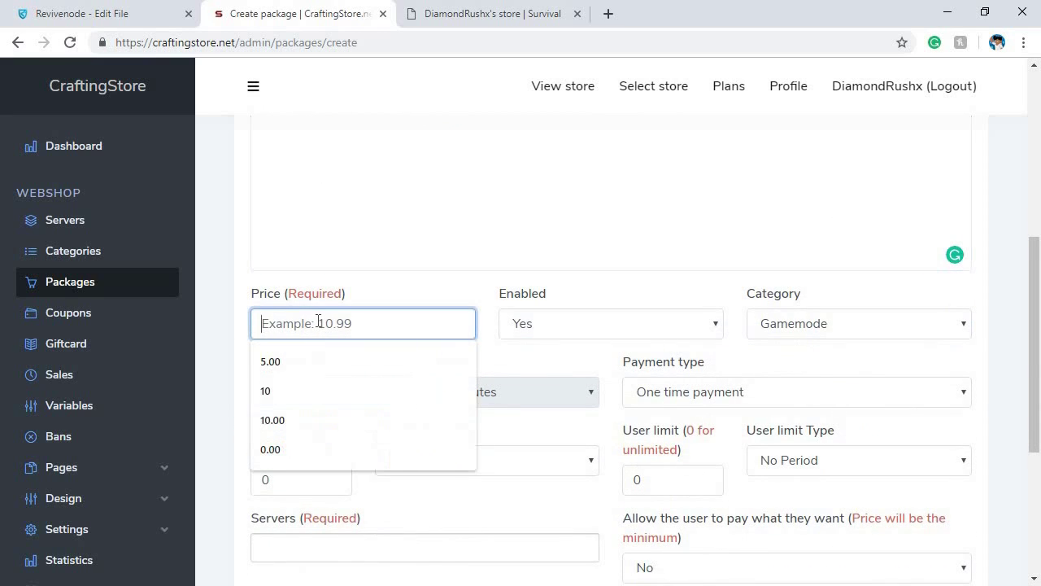
type("0.00")
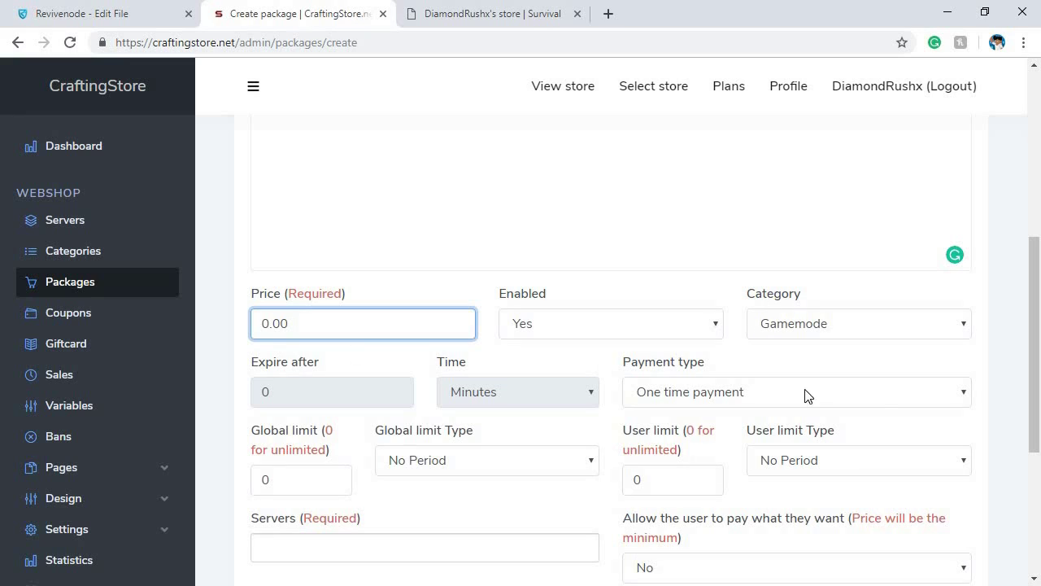
left_click(683, 394)
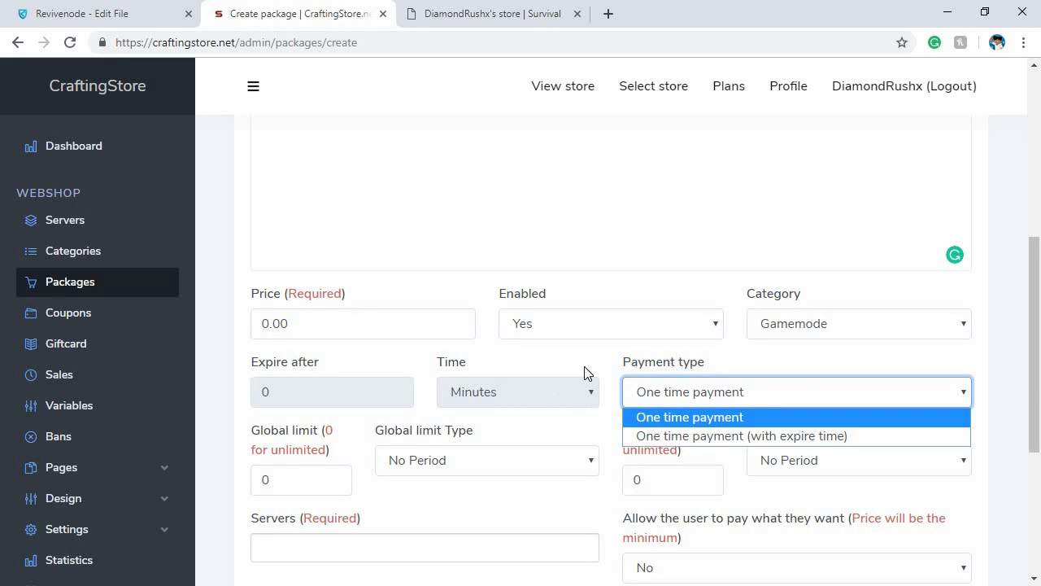
left_click(534, 393)
scroll(534, 393, "down", 2)
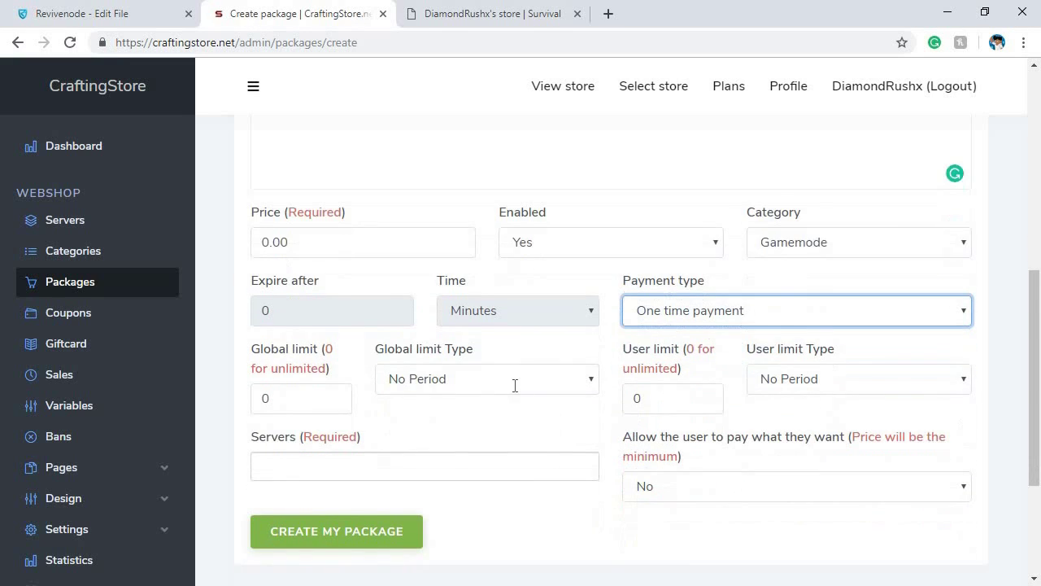
Enter the package command 'gamemode 0 {player}', correcting the misspelled gaemmode
left_click(680, 234)
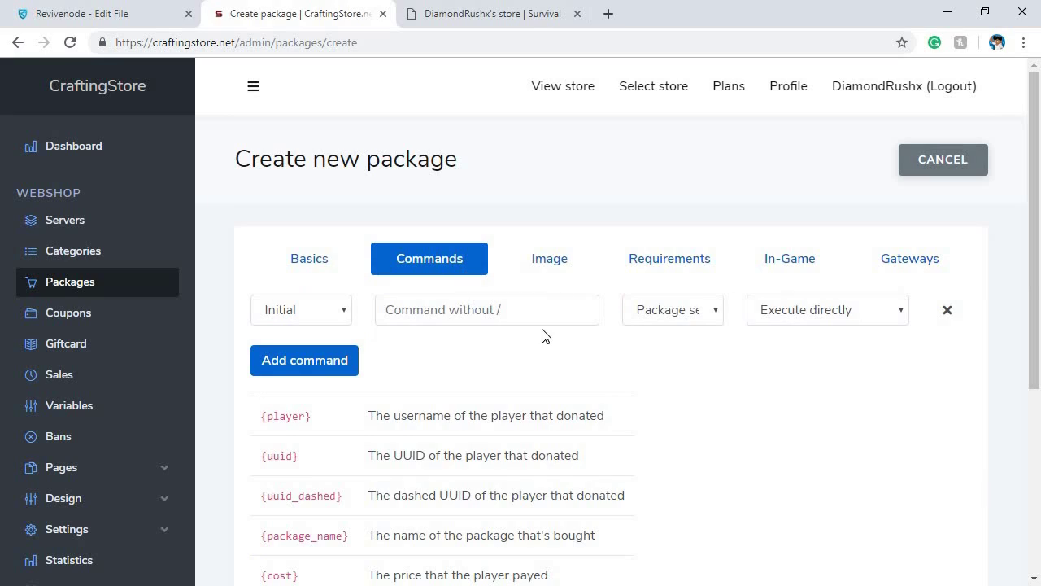
left_click(448, 315)
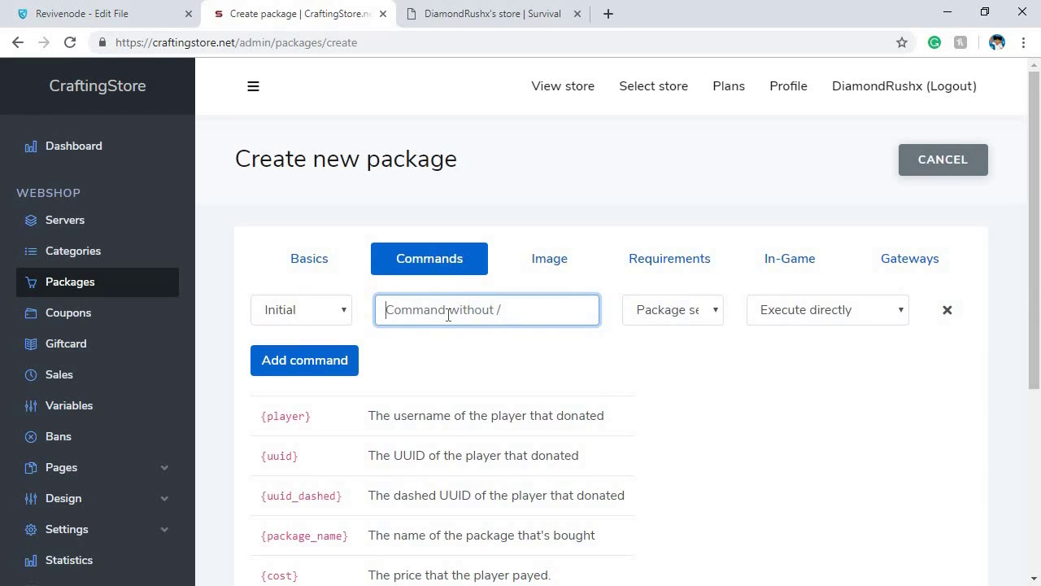
type("gaemmode ")
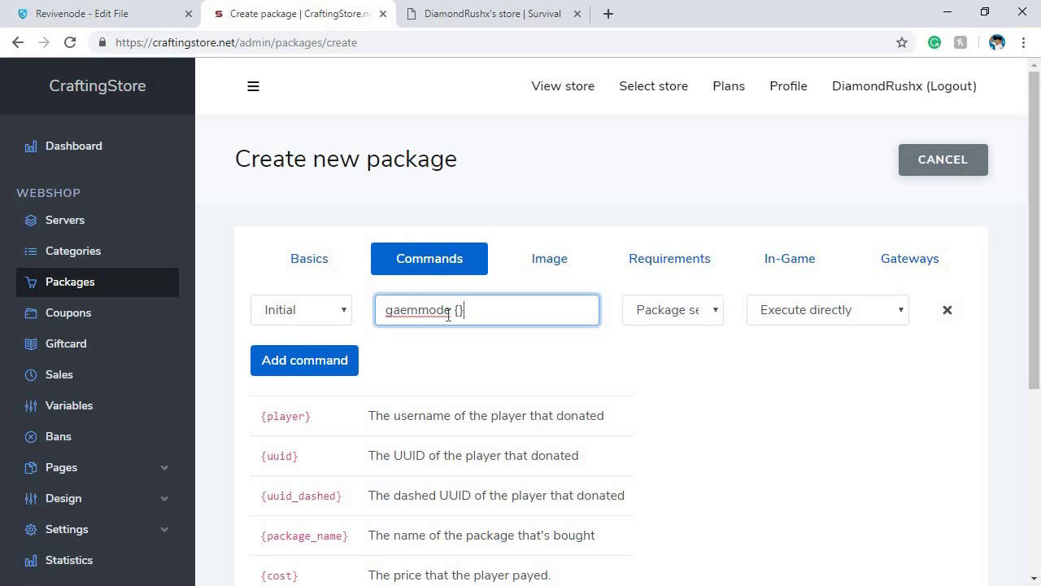
type("{}pla")
type("0")
left_click(426, 309)
key("BackSpace")
key("BackSpace")
type("me")
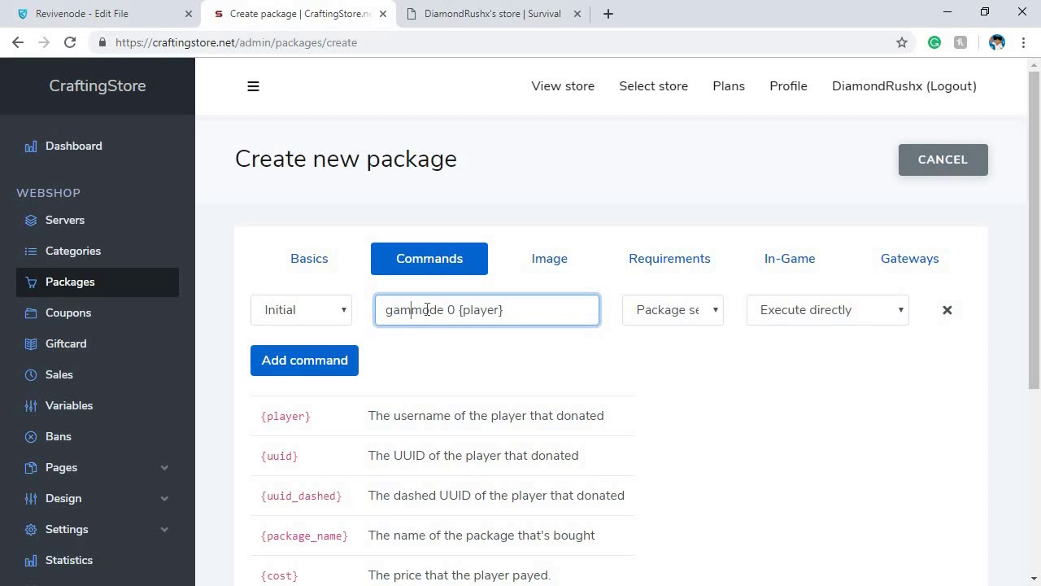
Highlight the command's parts and the {uuid} and {player} entries in the variables table
left_click_drag(385, 310, 526, 310)
left_click(487, 312)
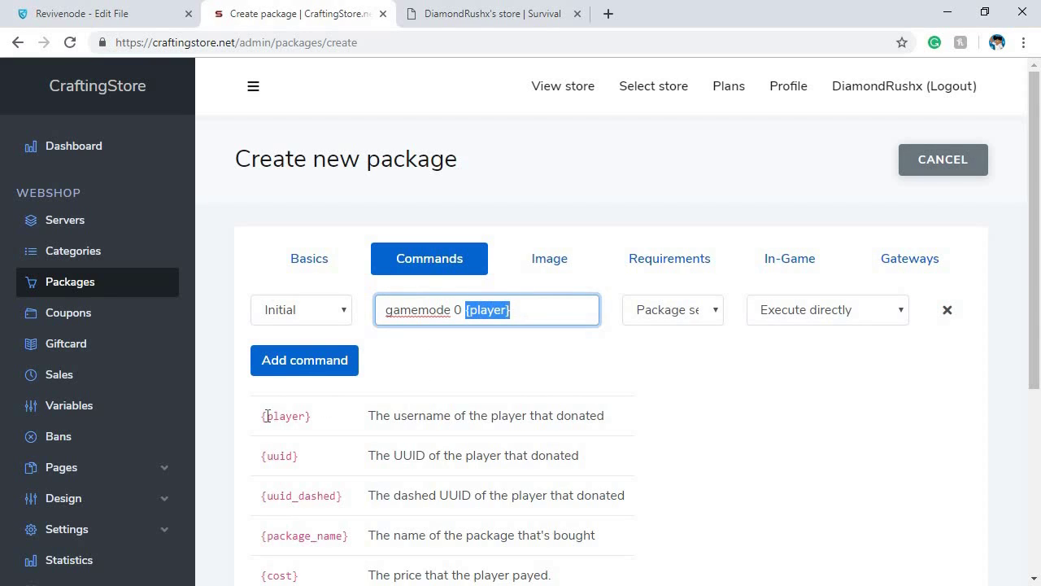
scroll(339, 509, "down", 1)
left_click_drag(297, 488, 283, 334)
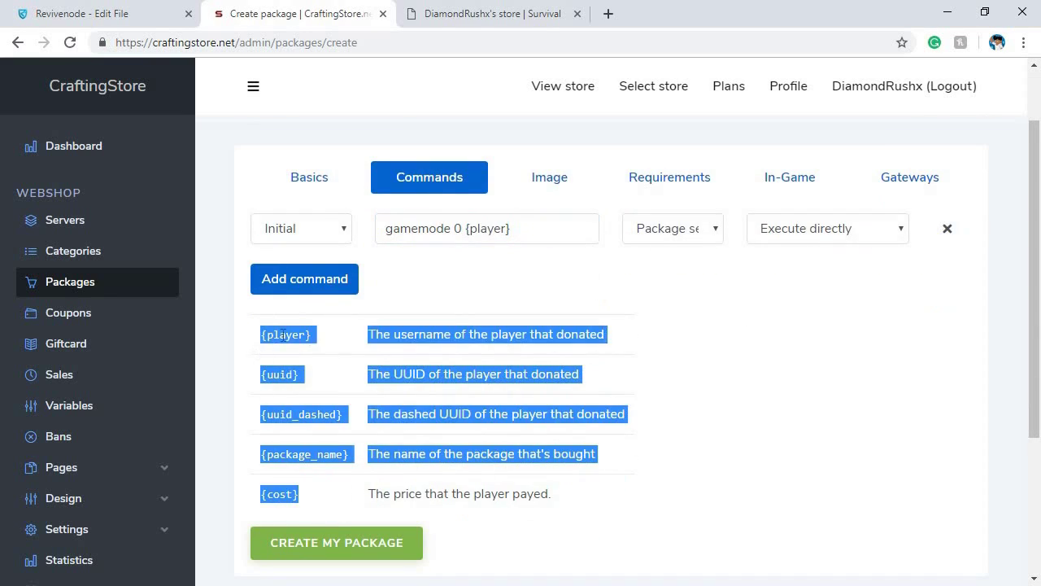
left_click(423, 336)
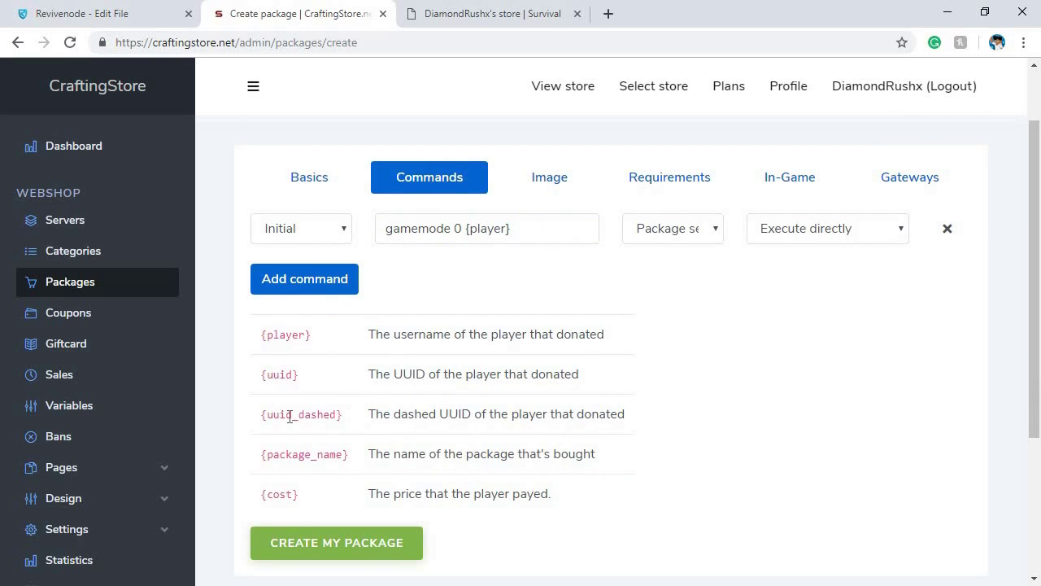
left_click_drag(261, 375, 302, 383)
left_click(264, 340)
left_click_drag(262, 340, 309, 337)
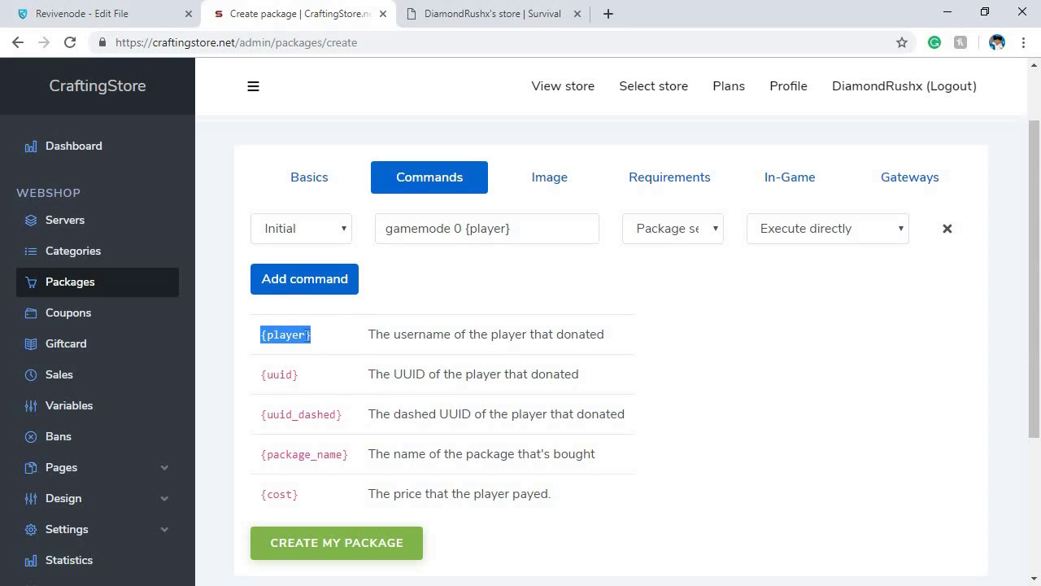
Attach logo.png as the package image, then view the Requirements settings
left_click(537, 195)
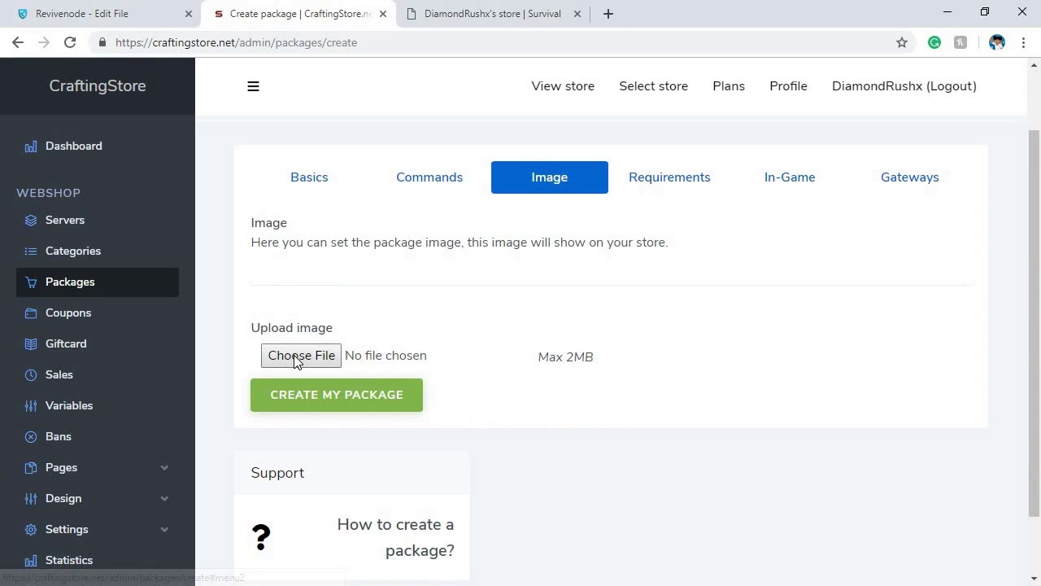
left_click(301, 355)
left_click(793, 139)
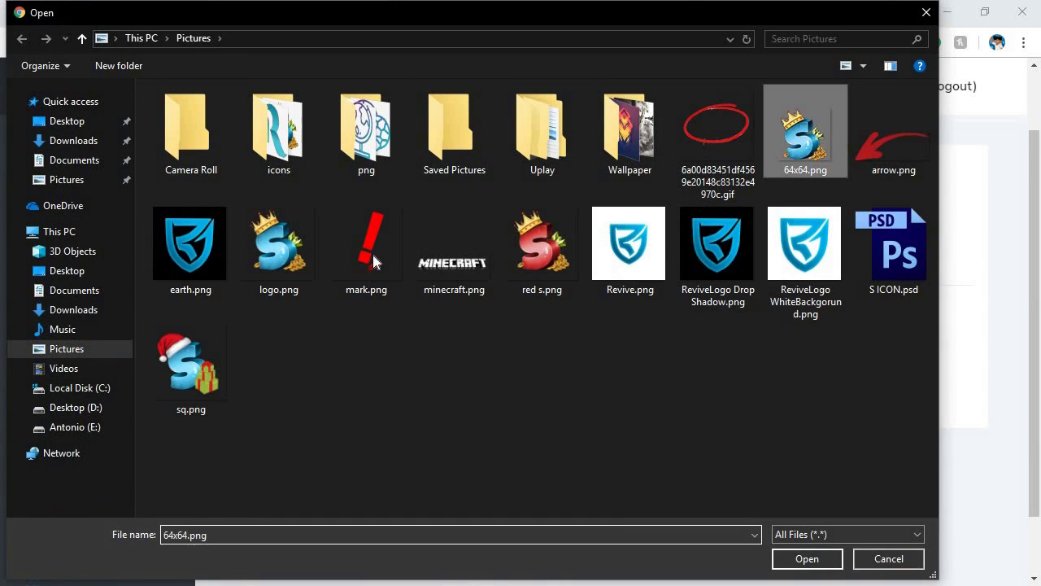
left_click(303, 250)
left_click(774, 559)
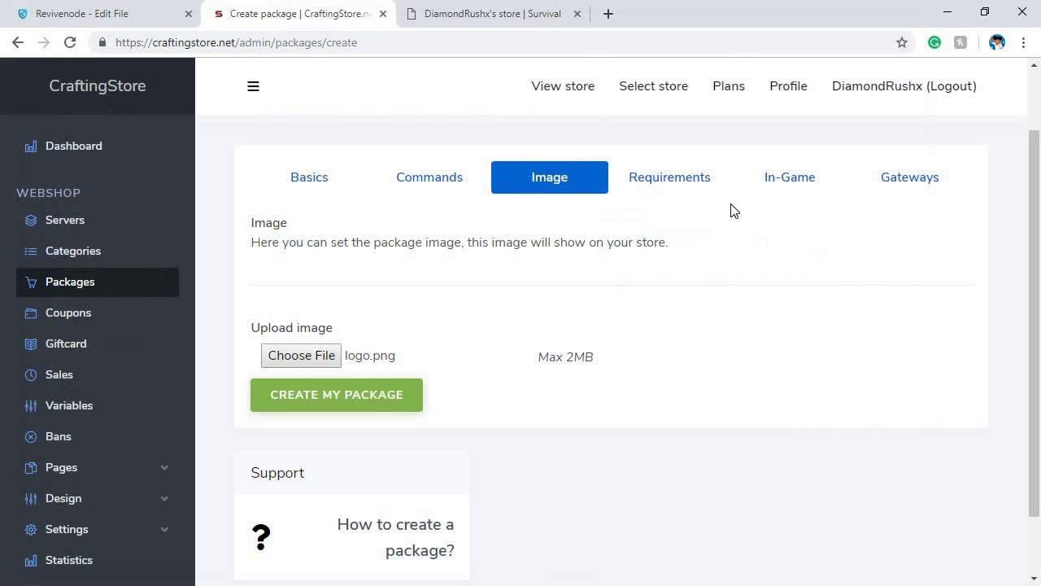
left_click(674, 192)
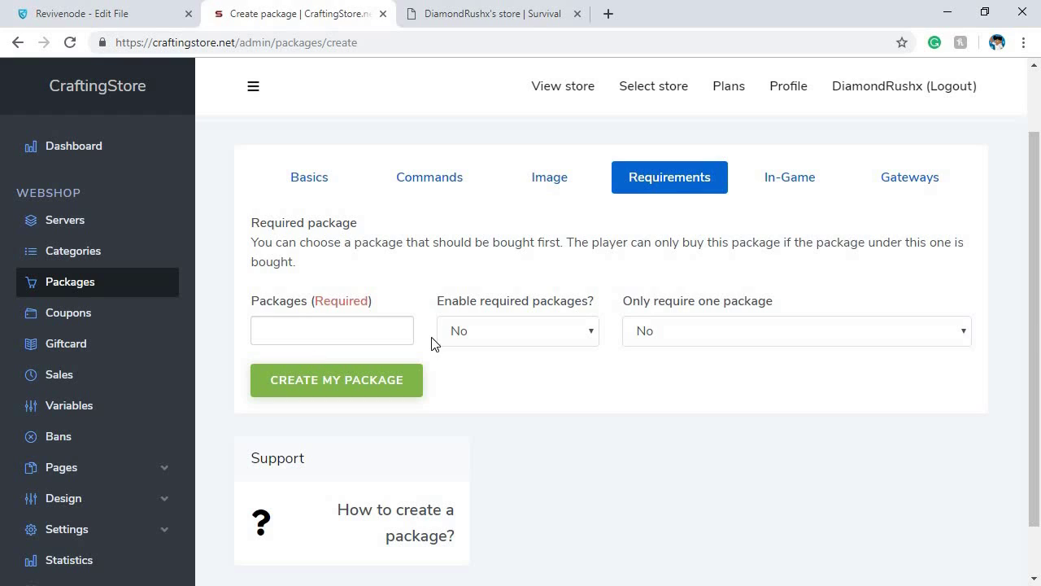
Set the package's in-game icon to Diamond_Block with amount 1
left_click(774, 176)
scroll(591, 400, "down", 3)
scroll(301, 233, "up", 1)
left_click(307, 234)
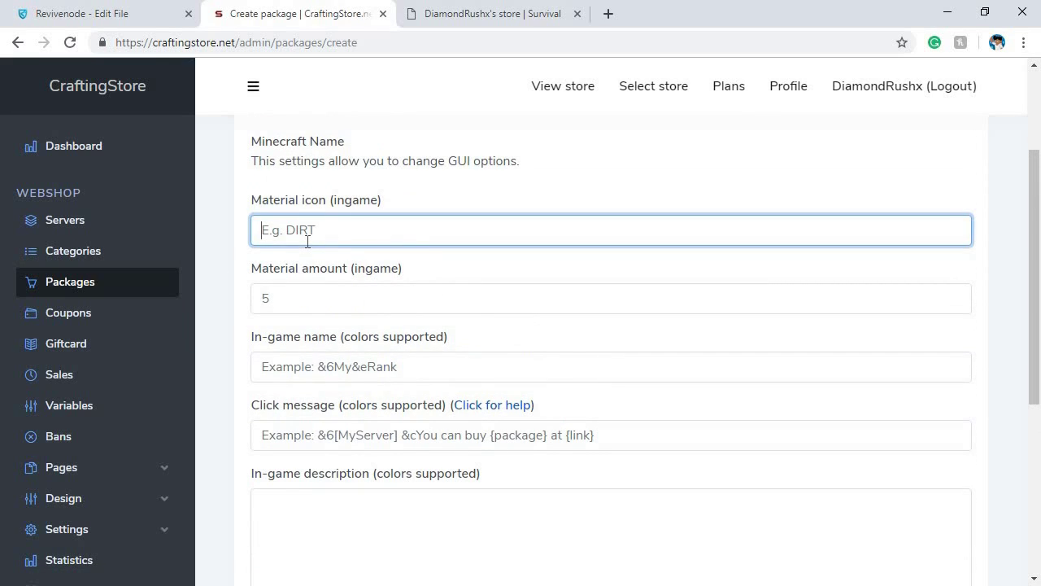
type("Diamond_)Block")
left_click(390, 301)
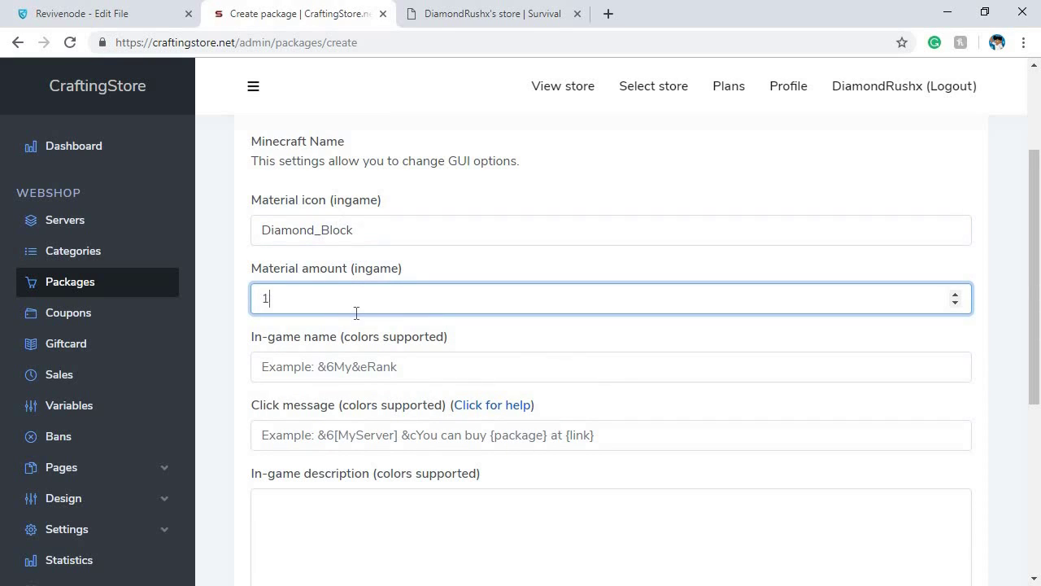
type("1")
scroll(298, 309, "down", 1)
Choose &bSurvival as the in-game name and create the package
left_click(302, 296)
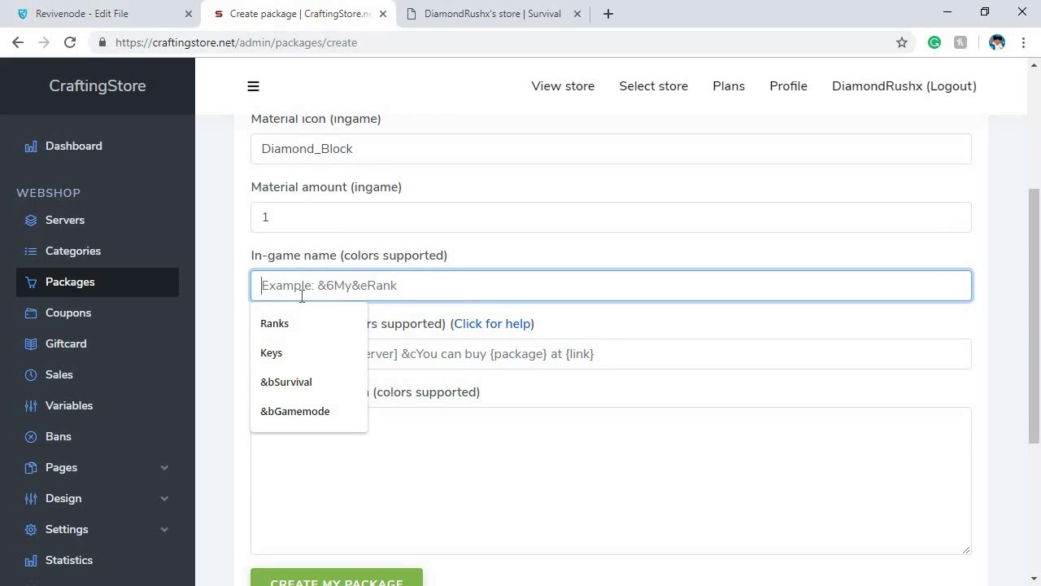
key("Down")
key("Down")
key("Down")
key("Return")
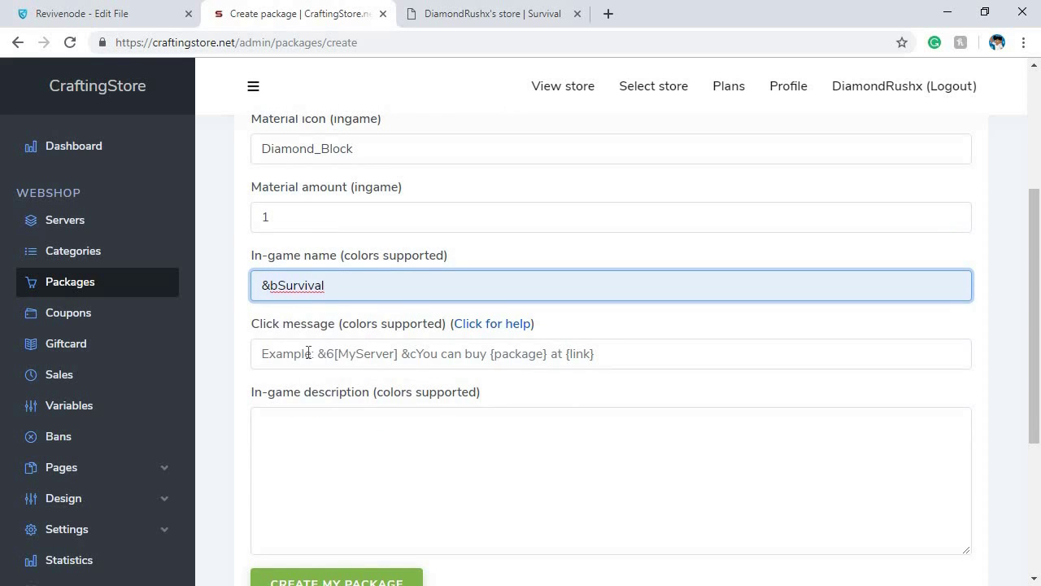
scroll(309, 352, "down", 2)
scroll(738, 345, "up", 5)
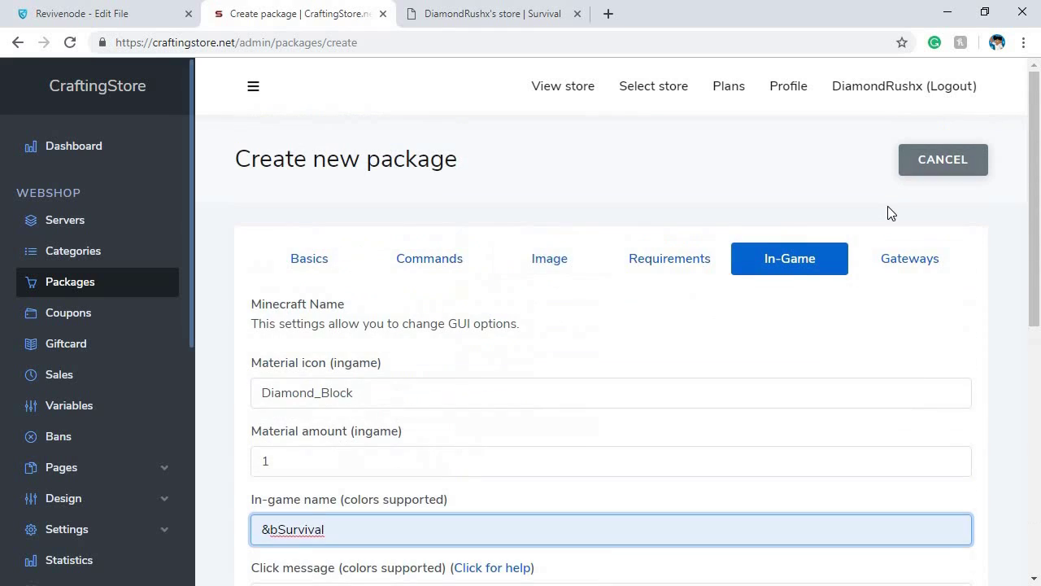
scroll(927, 124, "down", 2)
scroll(865, 270, "up", 2)
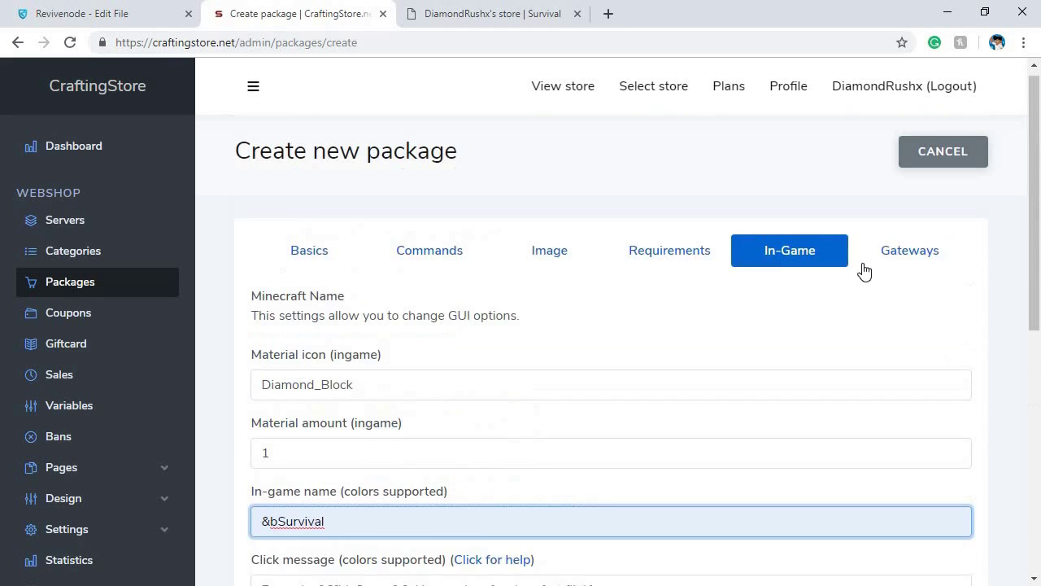
scroll(371, 399, "down", 2)
scroll(284, 475, "down", 2)
left_click(372, 505)
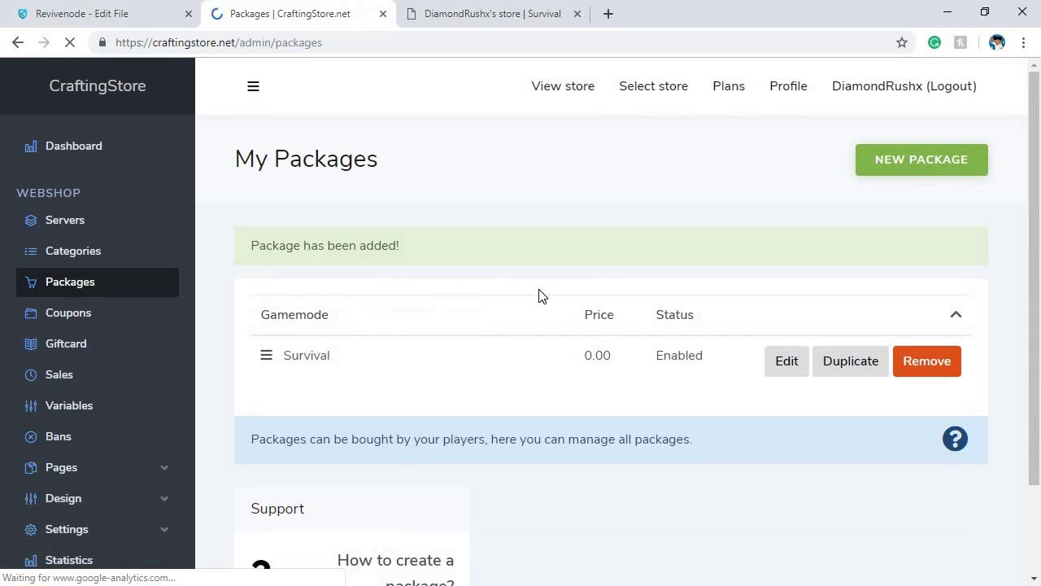
Close the outdated storefront browser tab
left_click(577, 14)
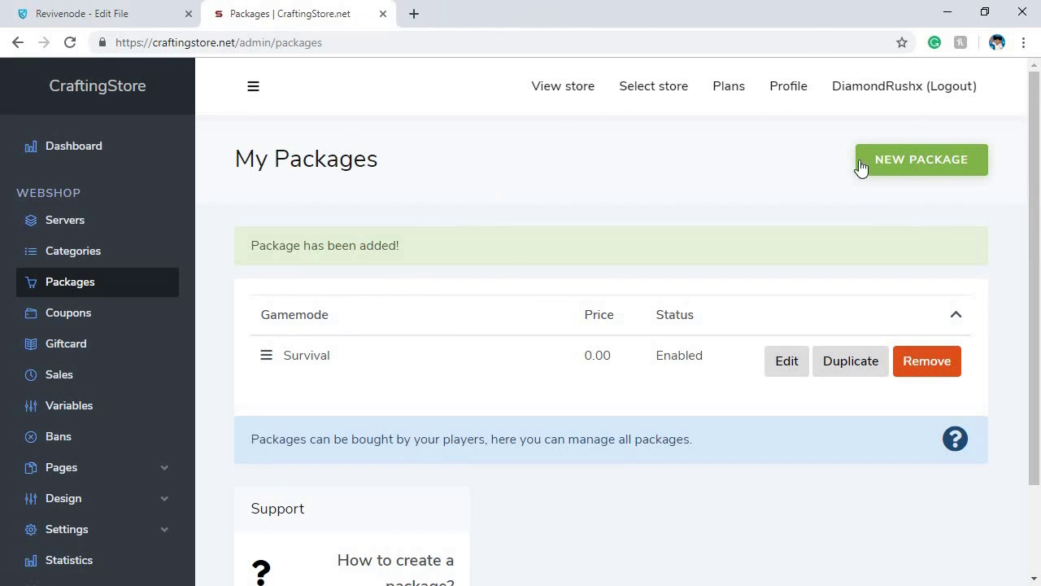
View the live store's Gamemode category showing the Survival package at 0.00 USD
left_click(571, 90)
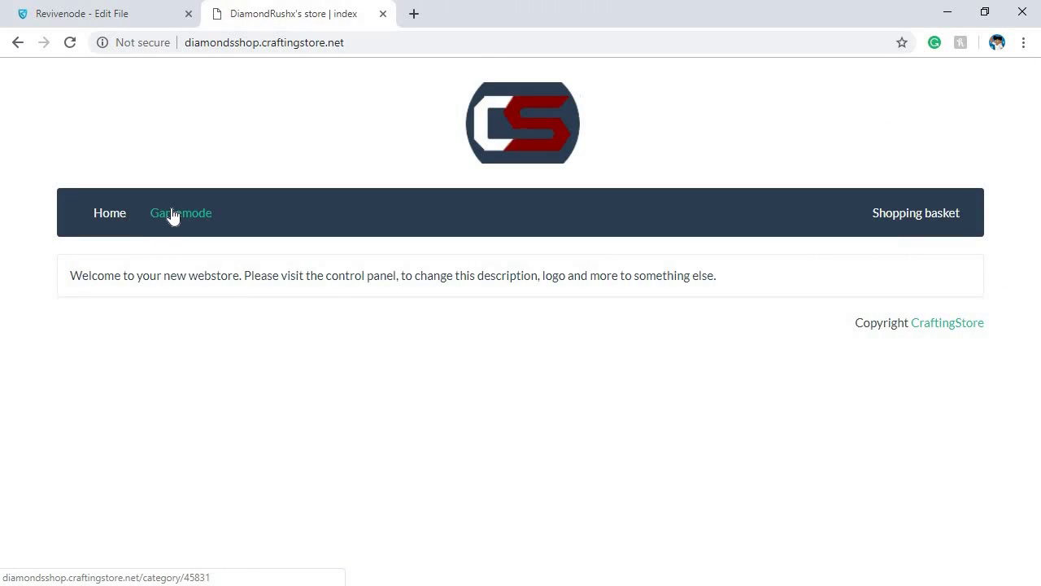
left_click(193, 216)
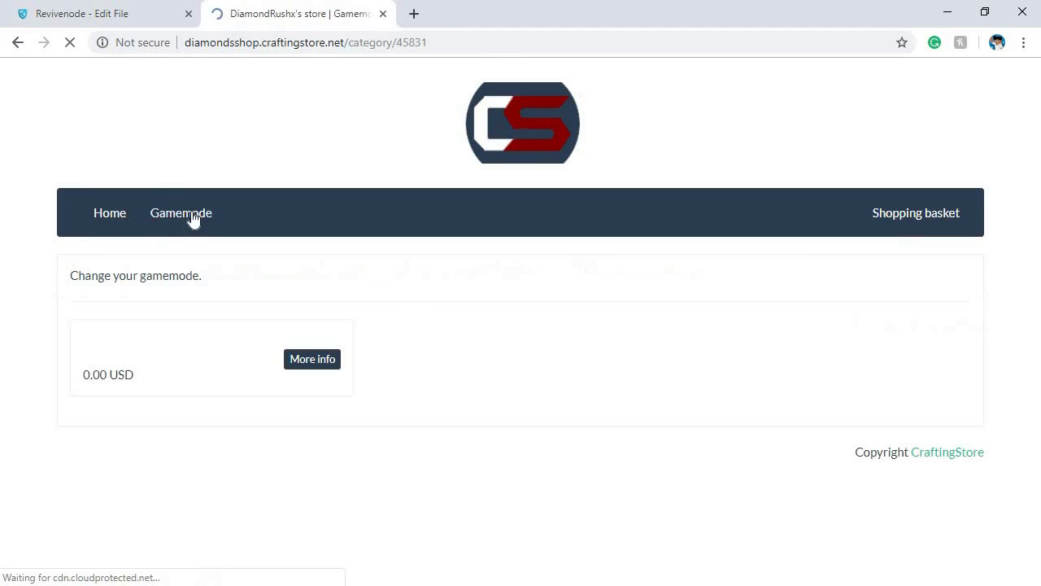
scroll(139, 381, "down", 3)
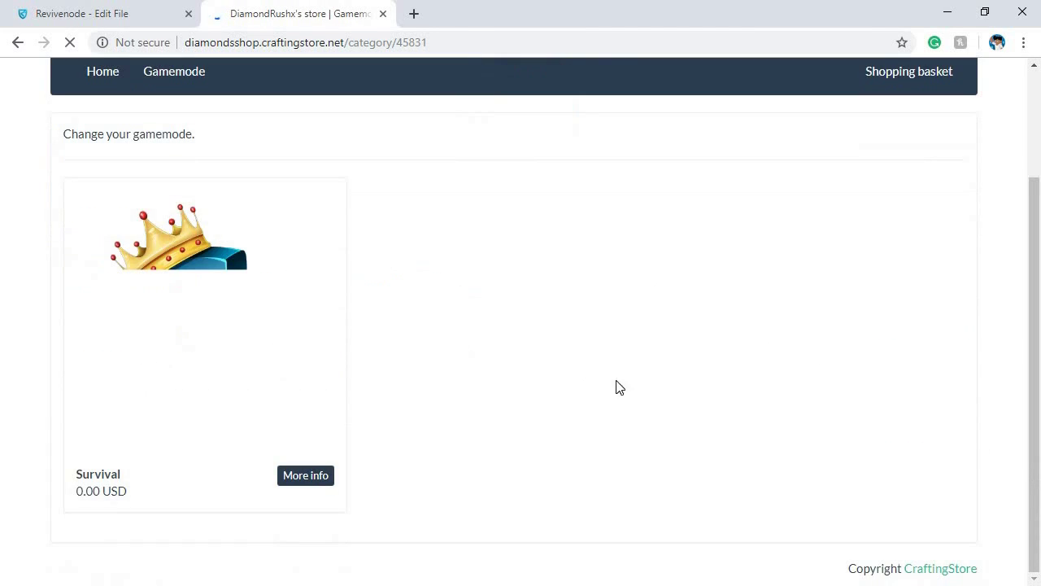